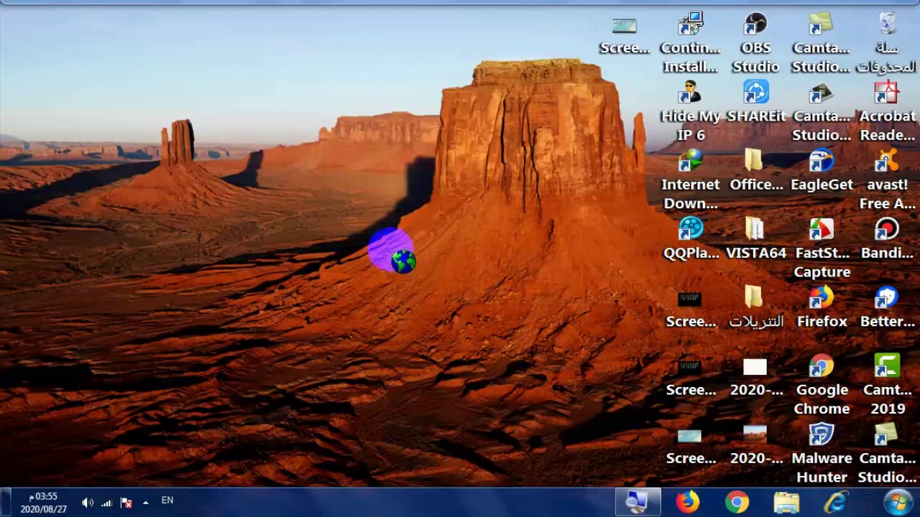
Step: Launch Google Chrome from the Windows Start menu
click(899, 503)
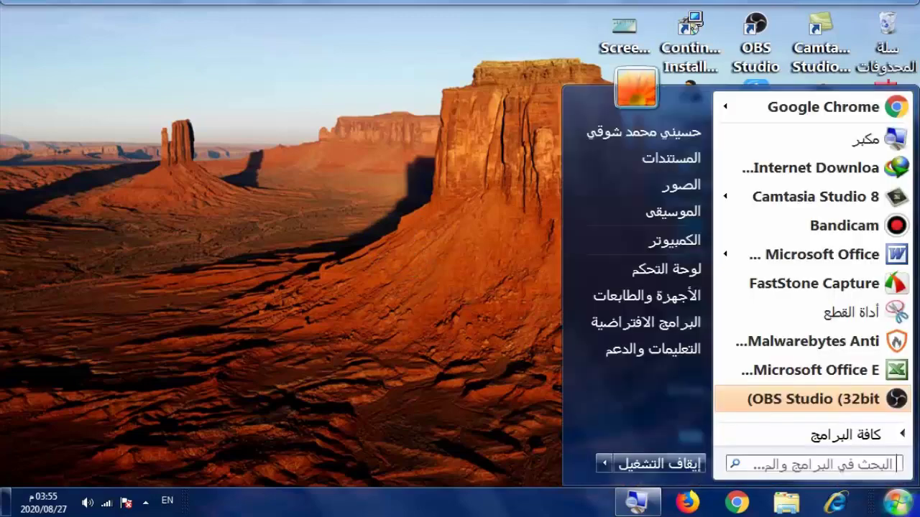
click(808, 107)
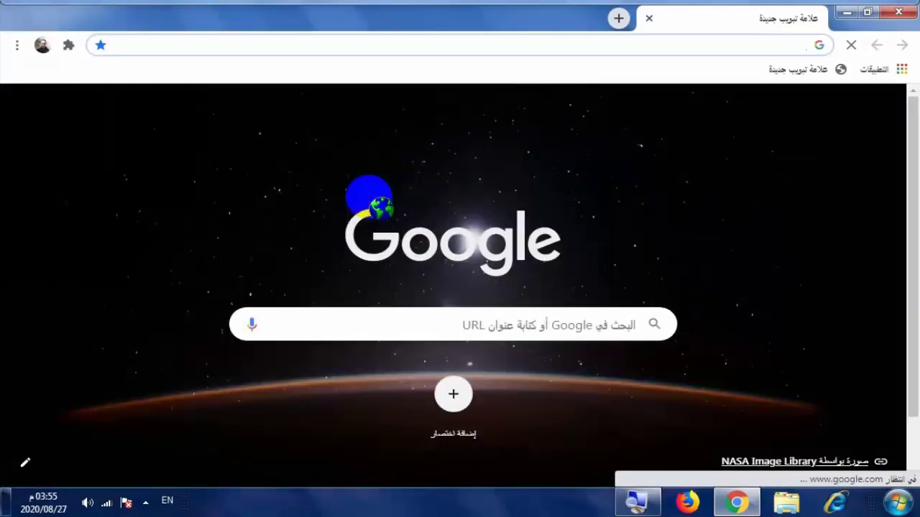
Step: Go to the router address 192.168.1.1 in Chrome's address bar
text(1)
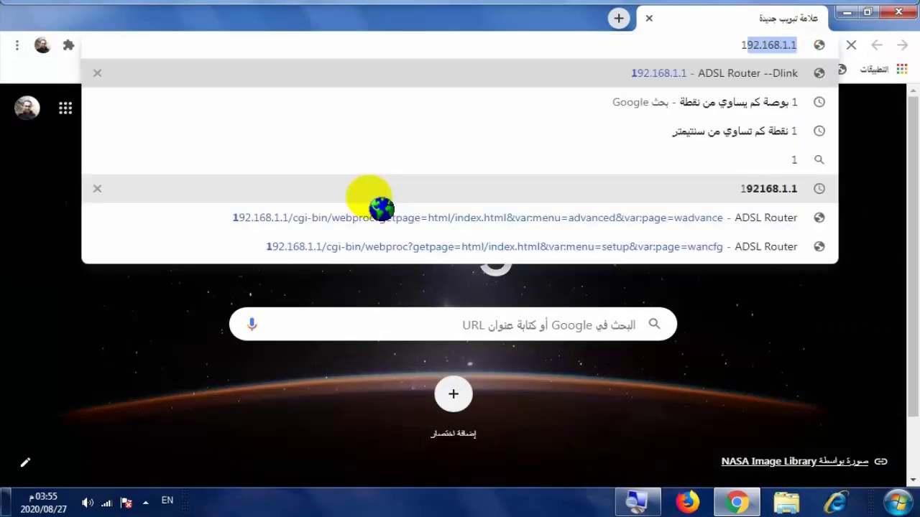
text(92)
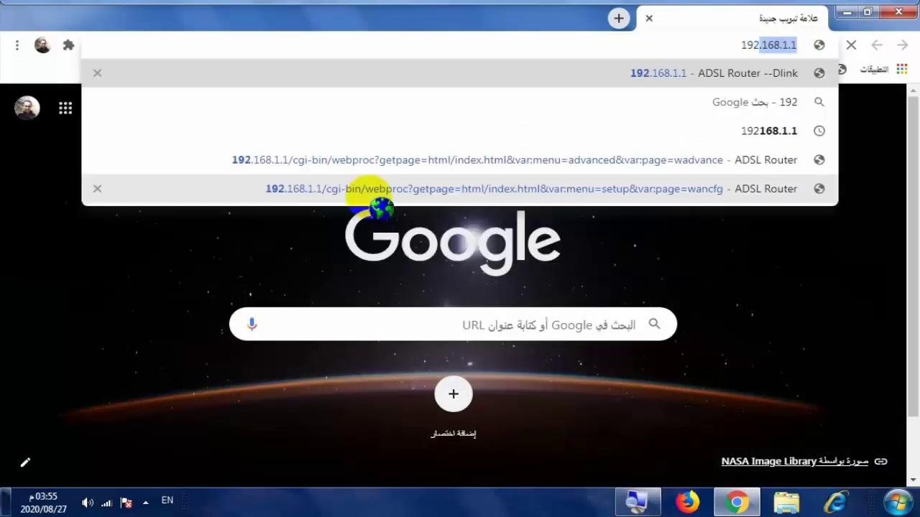
text(.168.1.1)
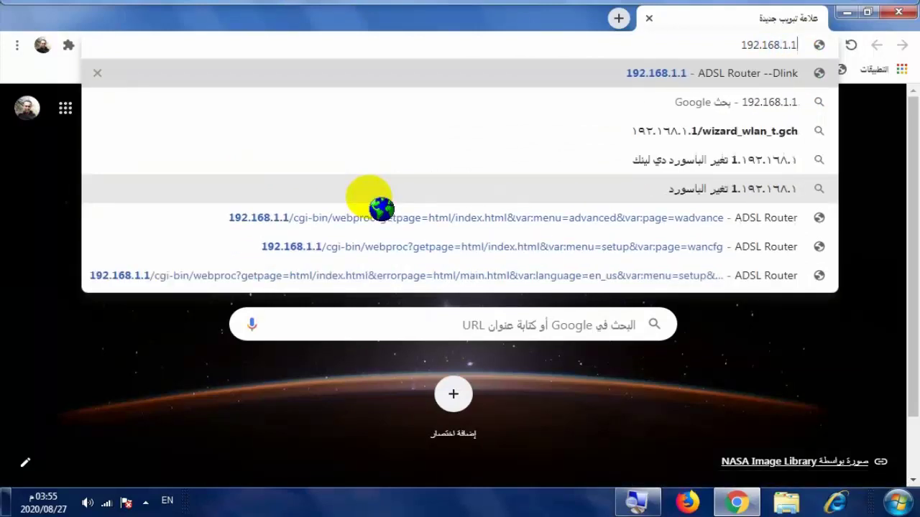
key(Return)
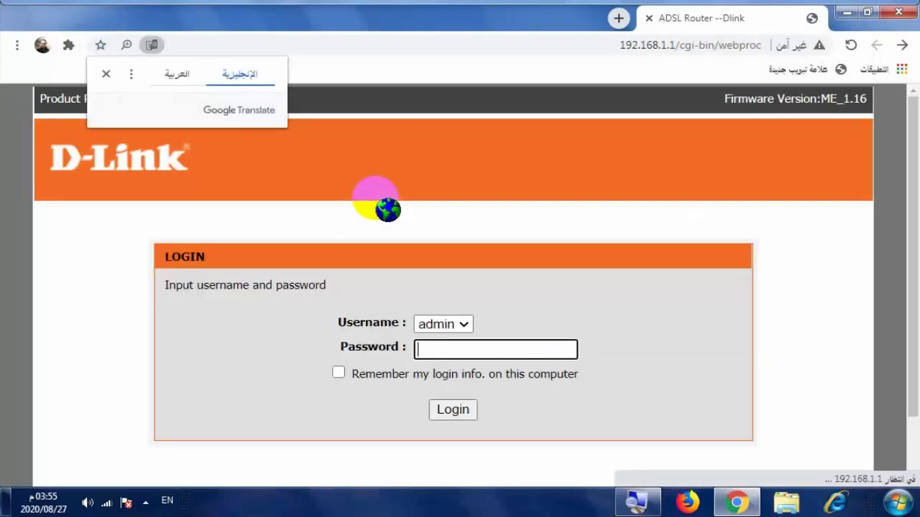
Step: Log in to the D-Link router as admin by entering the admin password
scroll(456, 413, down, 1)
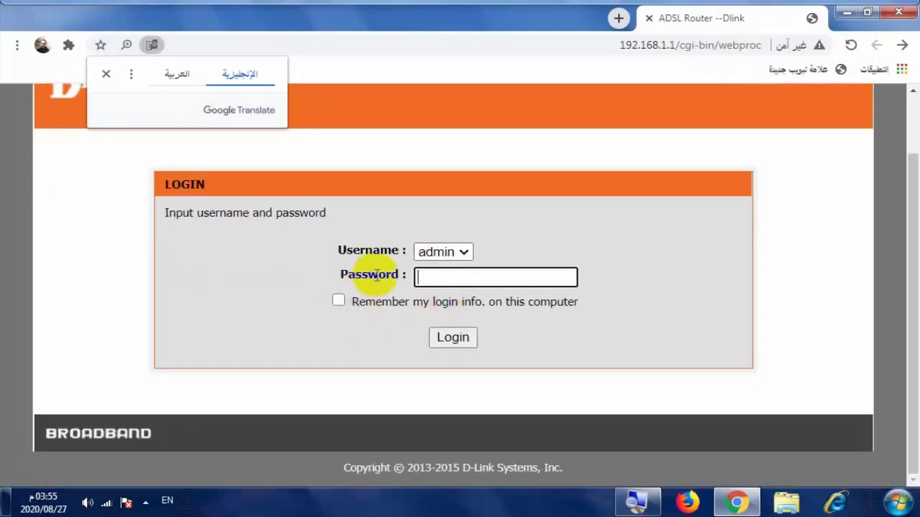
click(438, 278)
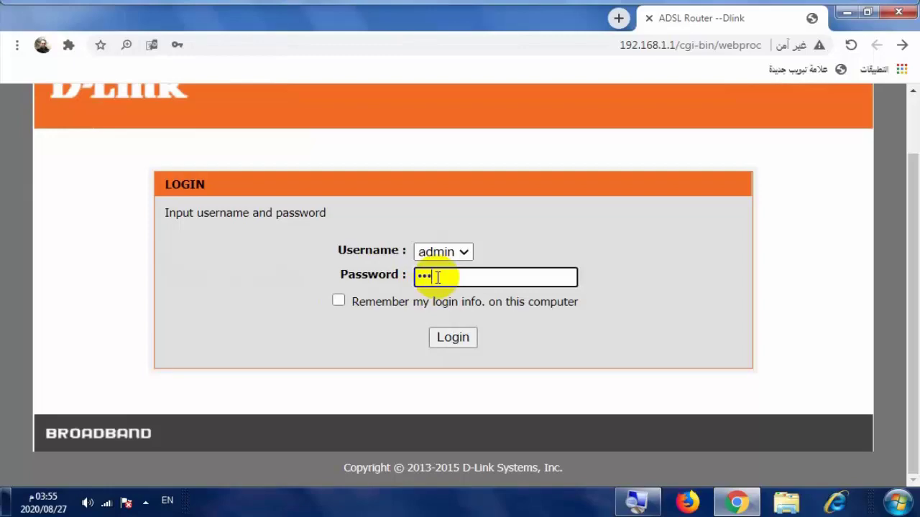
key(Return)
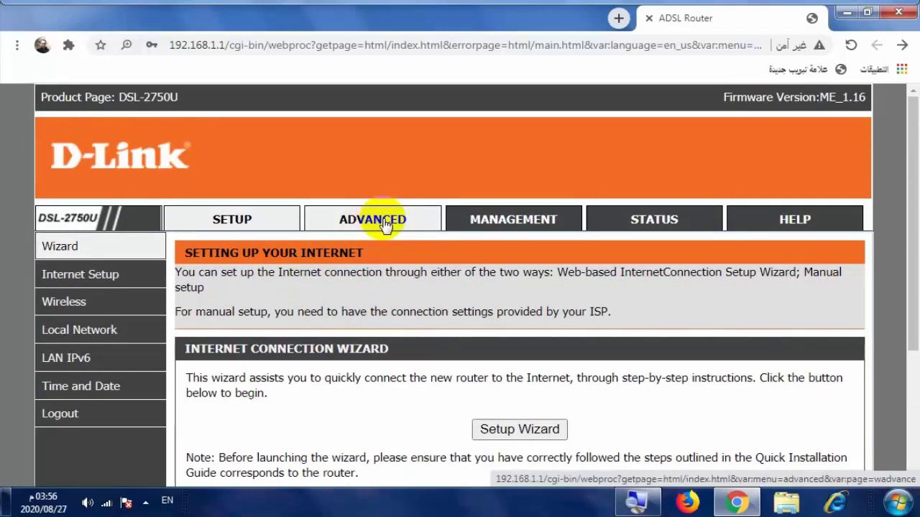
Step: Open ADVANCED > Advanced Wireless > Advanced Settings
click(386, 221)
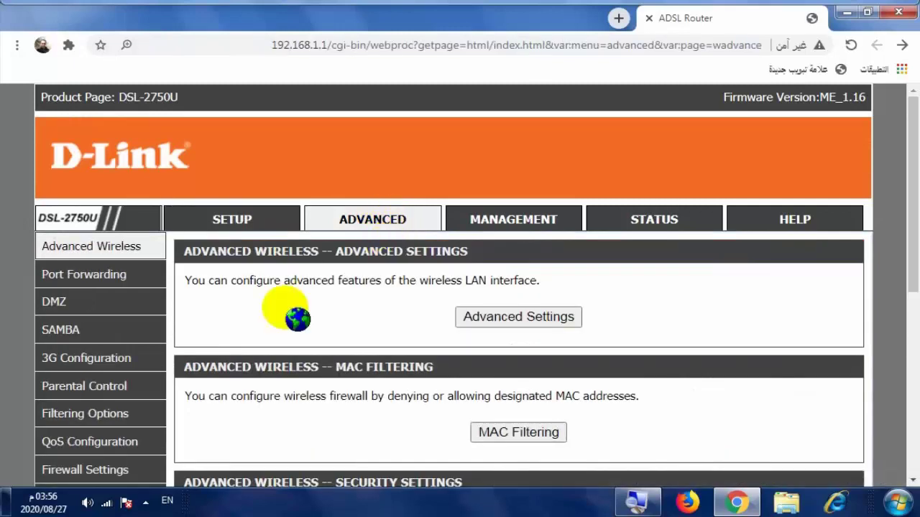
mouse_move(126, 257)
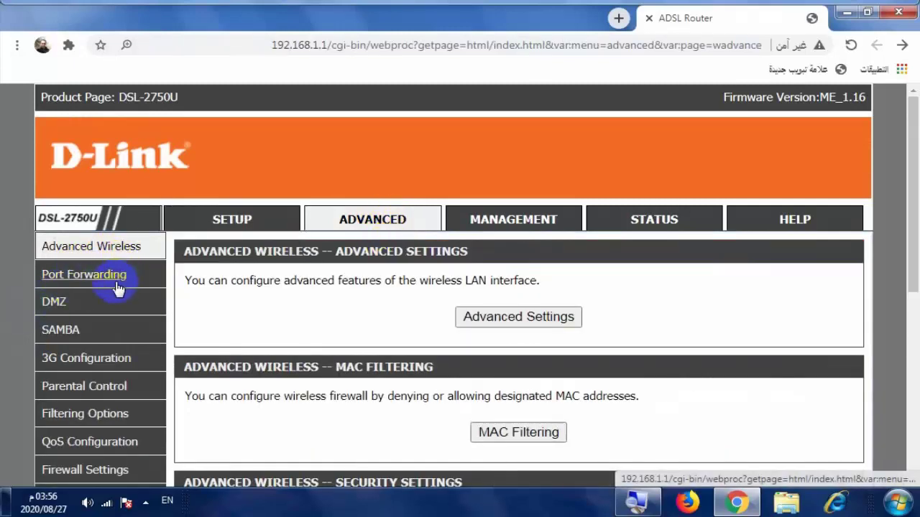
mouse_move(93, 259)
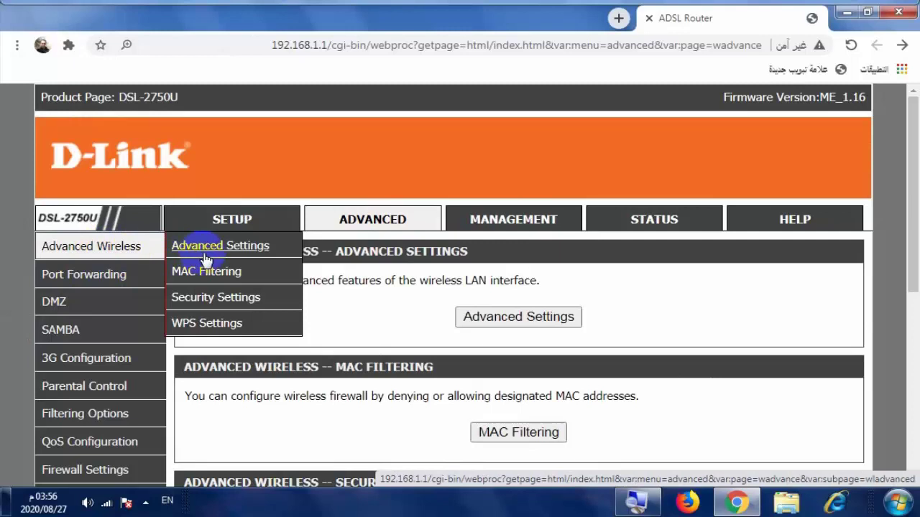
click(246, 258)
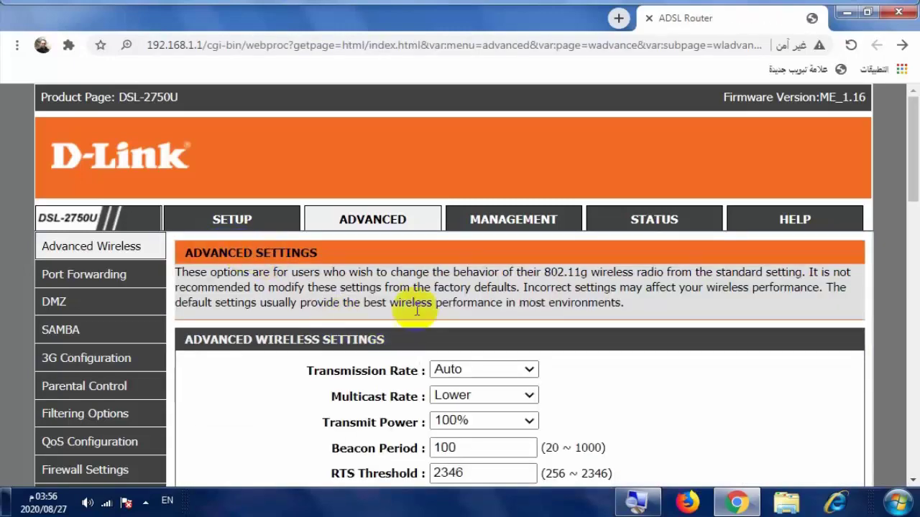
Step: Scroll to Guest/Virtual Access Point-1 with the wireless guest network D-Link GUEST1
scroll(416, 310, down, 6)
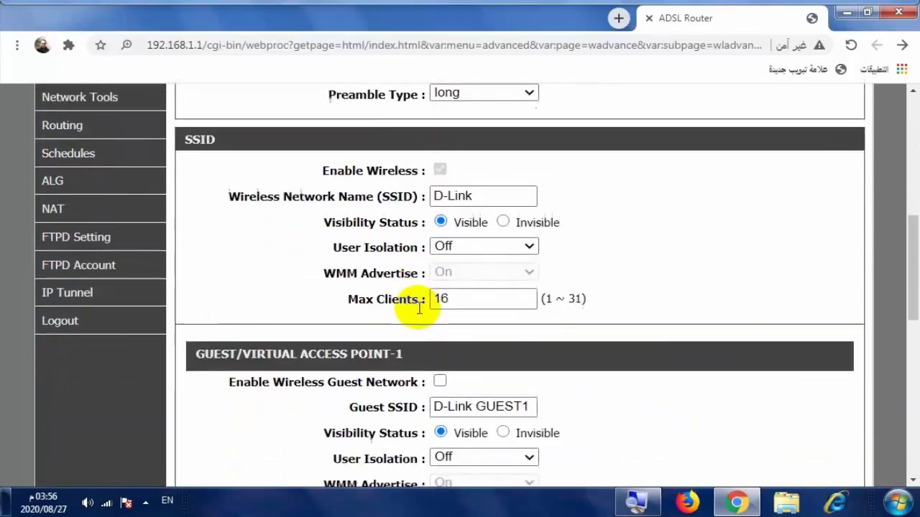
scroll(451, 289, down, 3)
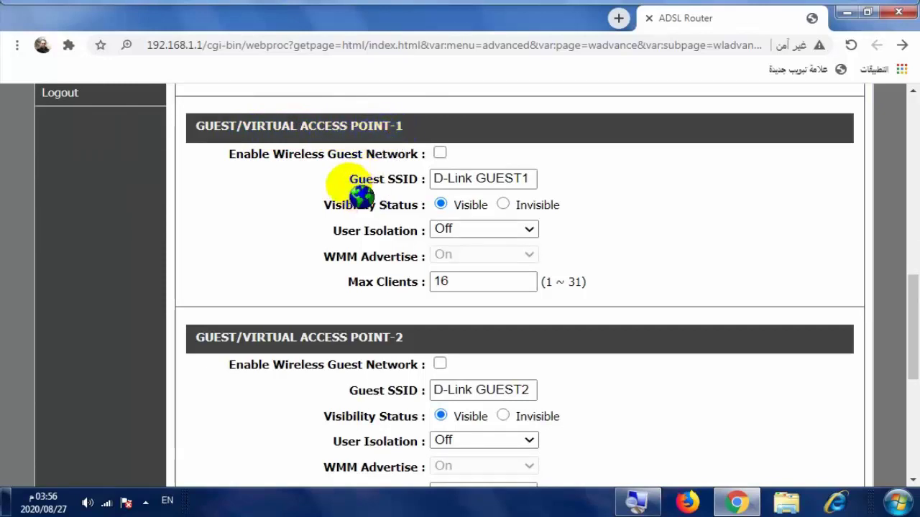
scroll(349, 209, down, 2)
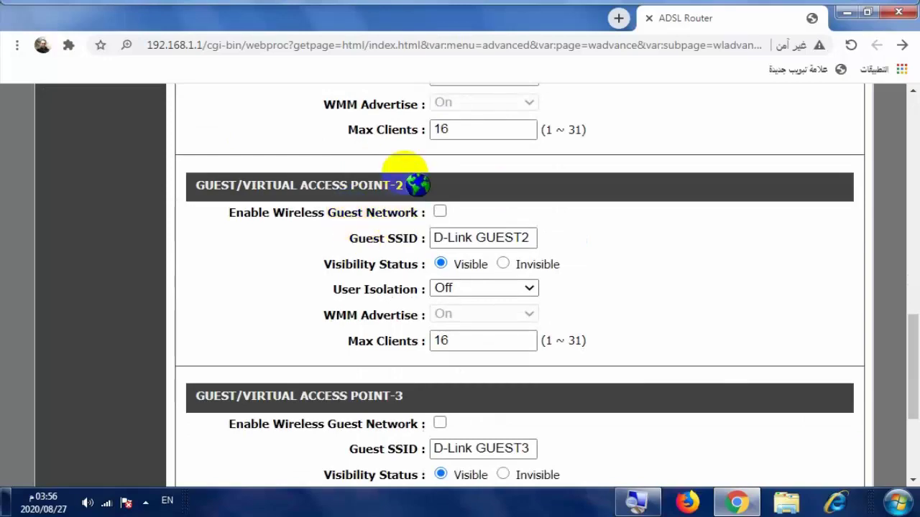
scroll(393, 312, down, 1)
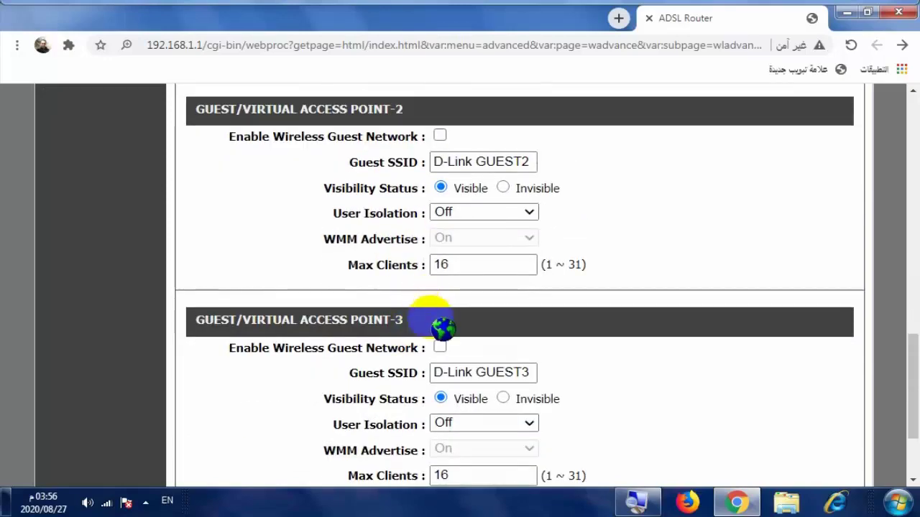
scroll(453, 334, up, 1)
scroll(460, 341, up, 2)
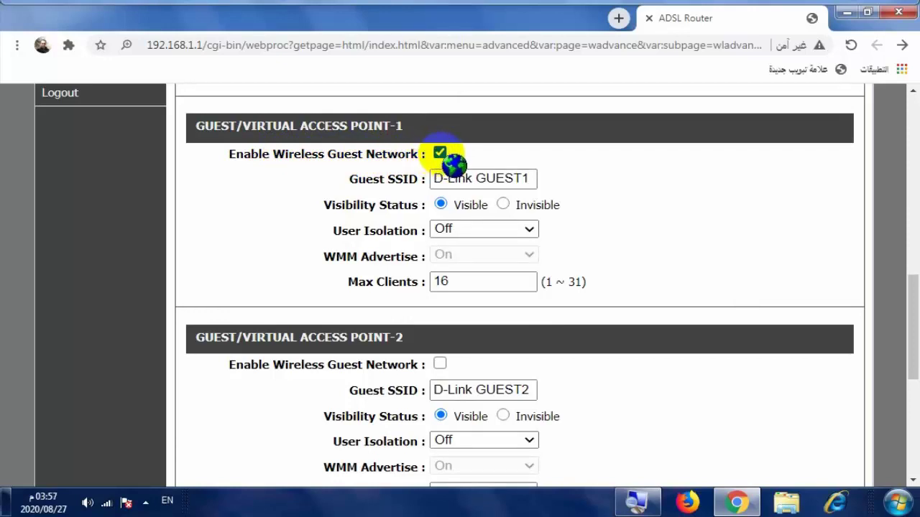
scroll(448, 328, down, 5)
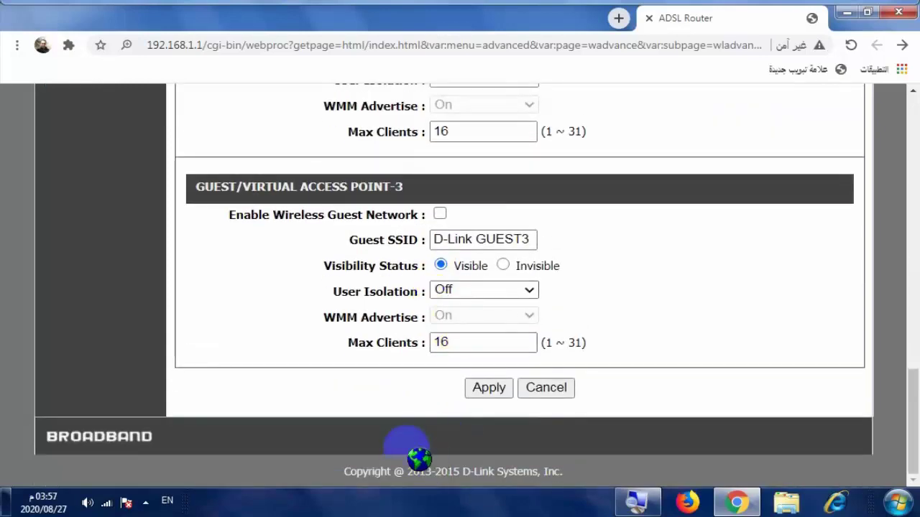
Step: Save the D-Link GUEST1 guest network settings and review the Advanced Settings page
click(488, 388)
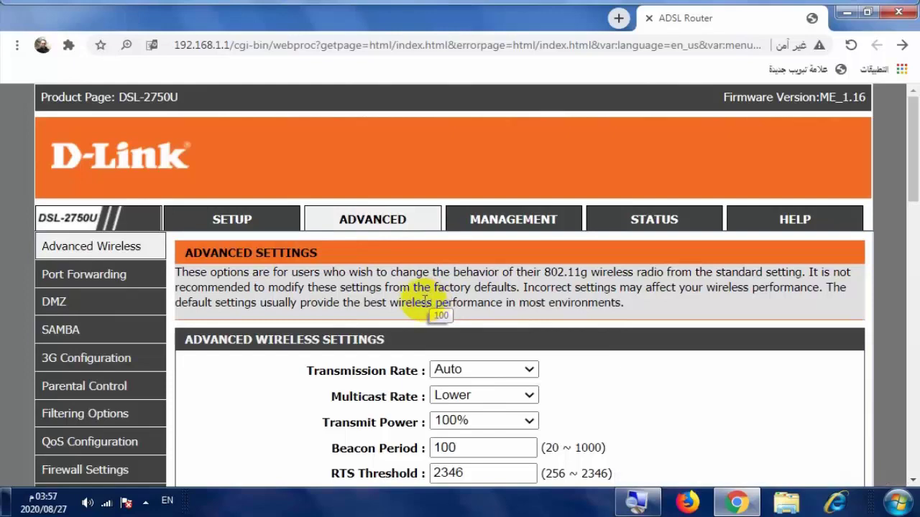
scroll(423, 294, down, 3)
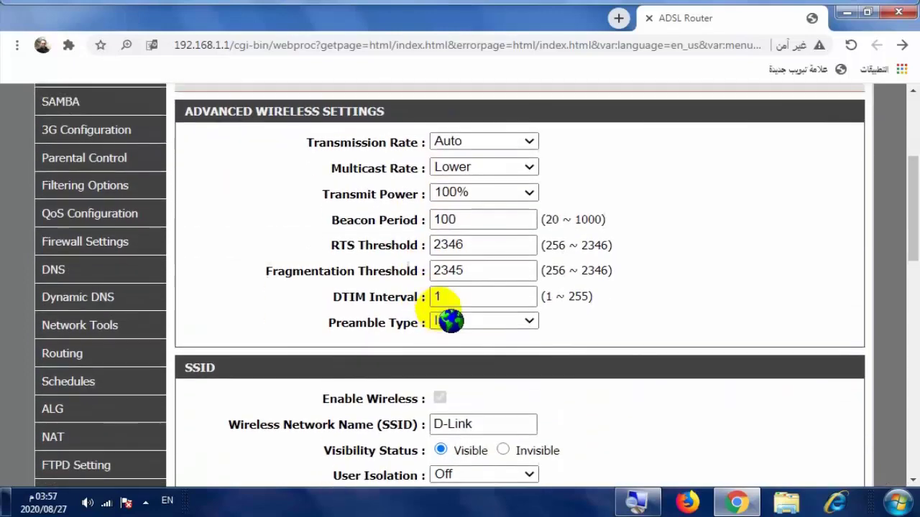
scroll(460, 323, up, 1)
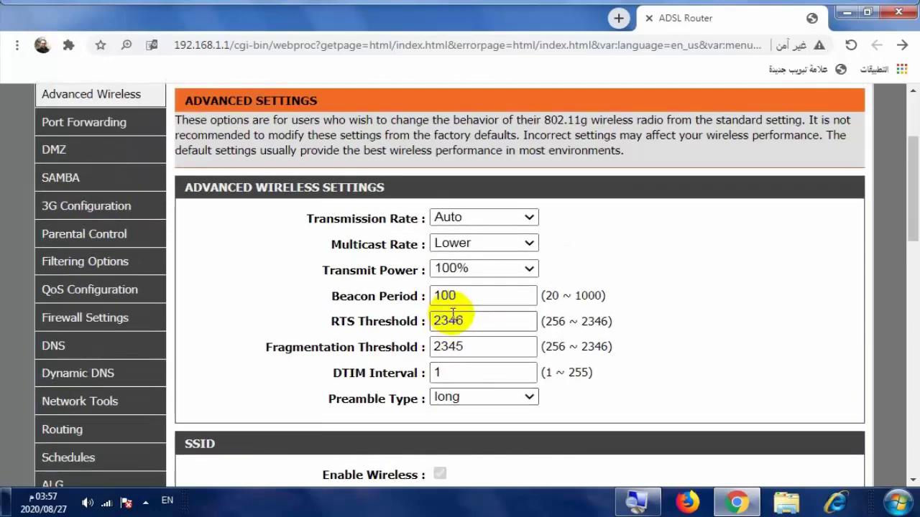
scroll(453, 314, down, 2)
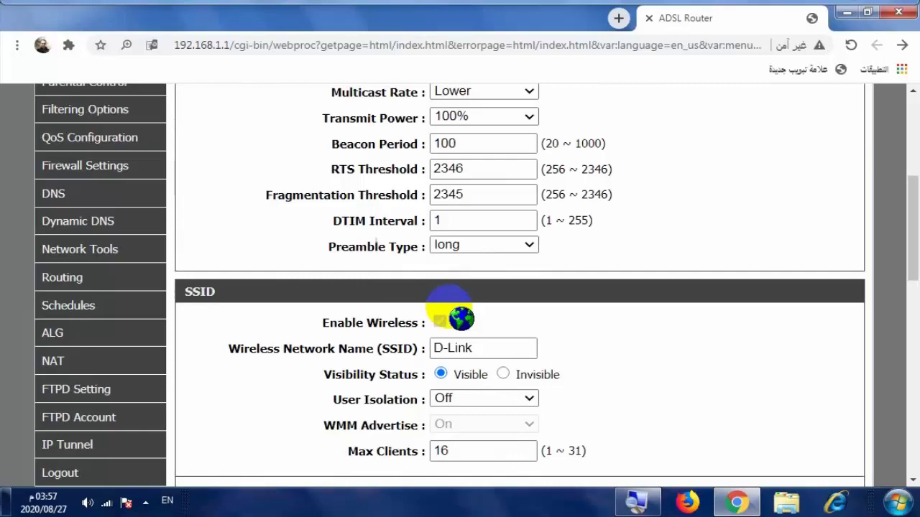
scroll(449, 316, up, 3)
scroll(352, 320, down, 1)
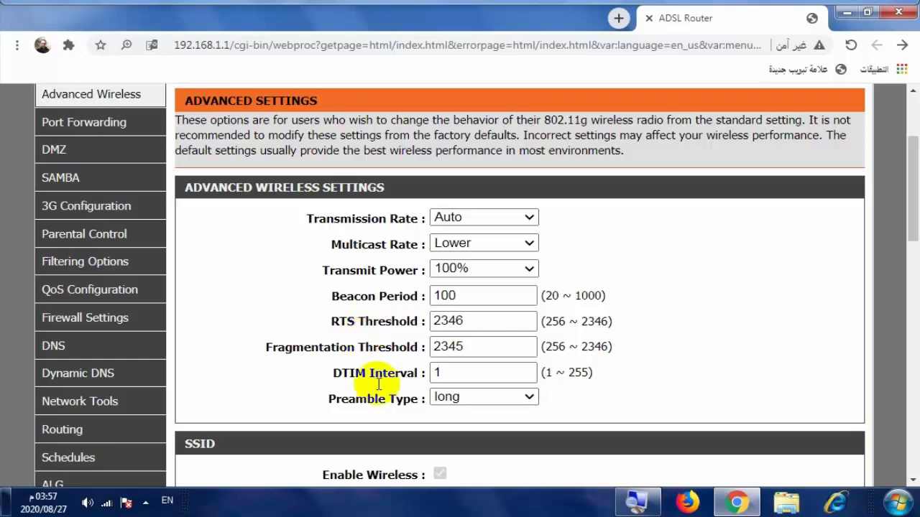
scroll(309, 359, down, 4)
scroll(406, 381, down, 1)
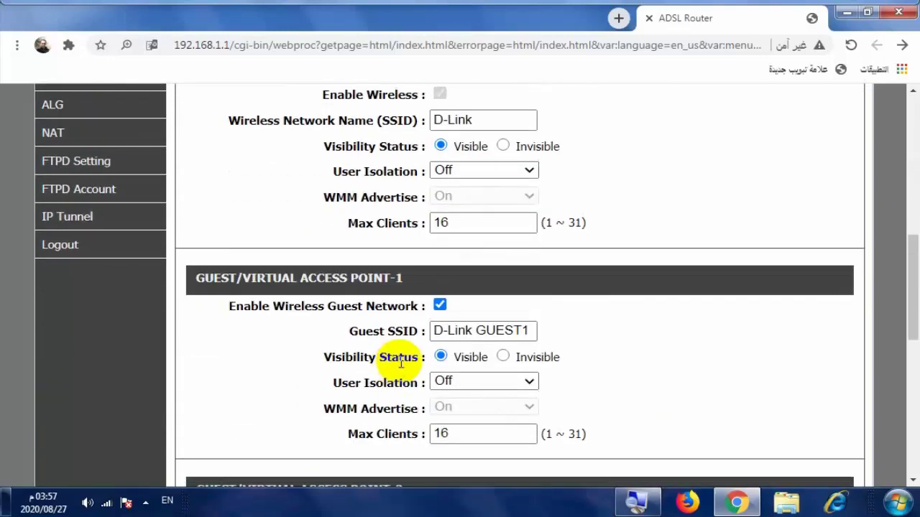
scroll(417, 355, up, 6)
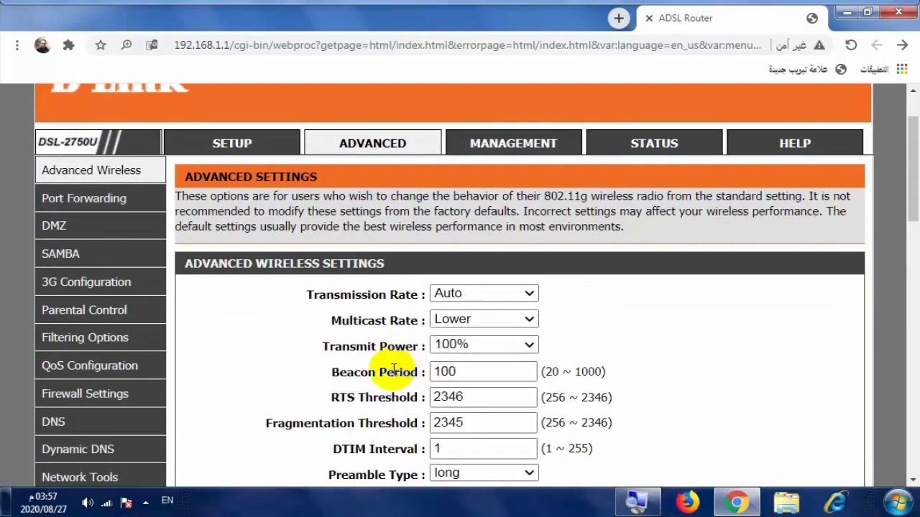
scroll(393, 369, up, 1)
scroll(393, 369, down, 1)
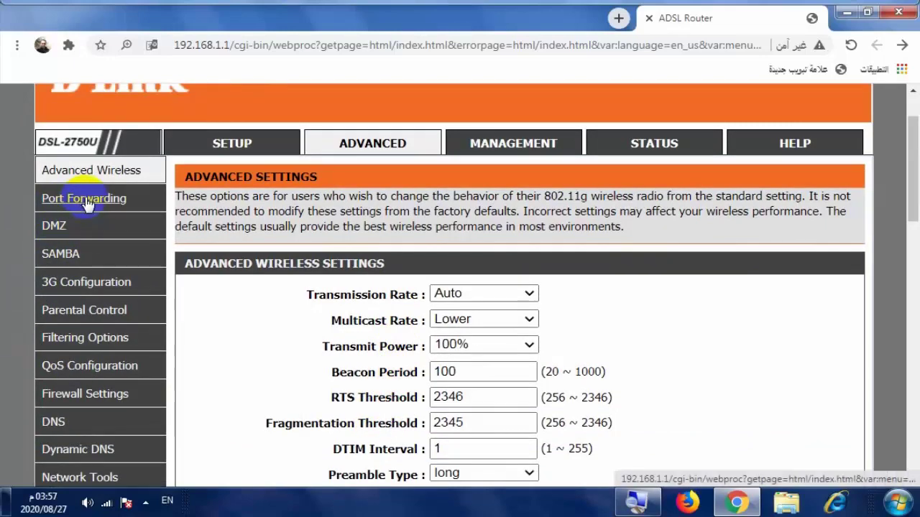
Step: Go to Security Settings through the Advanced Wireless flyout in the sidebar
mouse_move(91, 177)
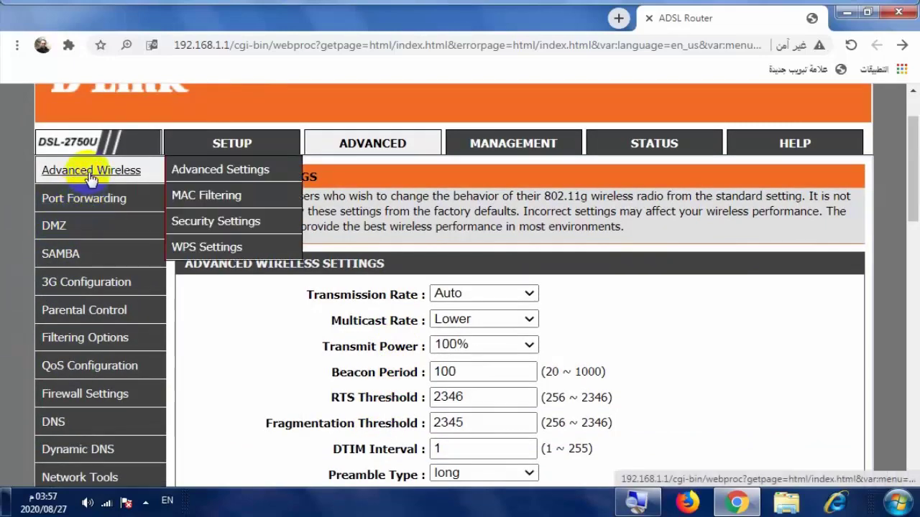
click(205, 223)
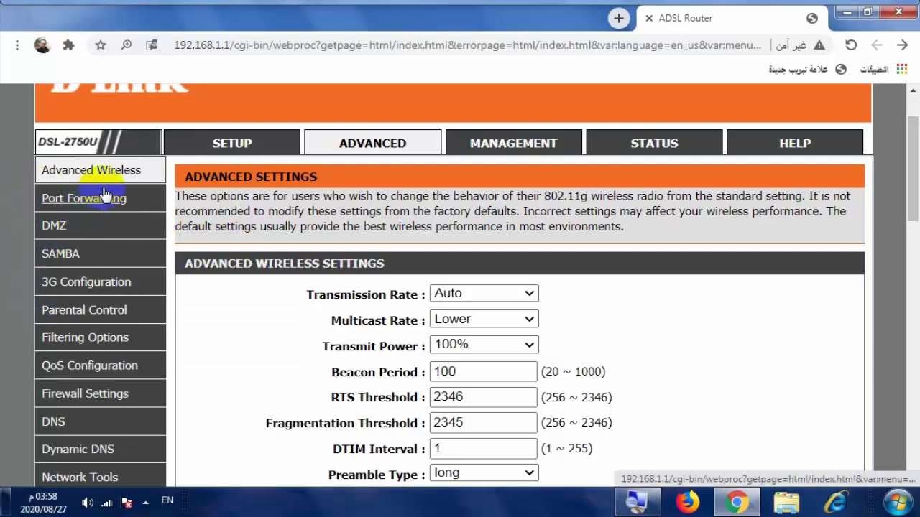
mouse_move(106, 188)
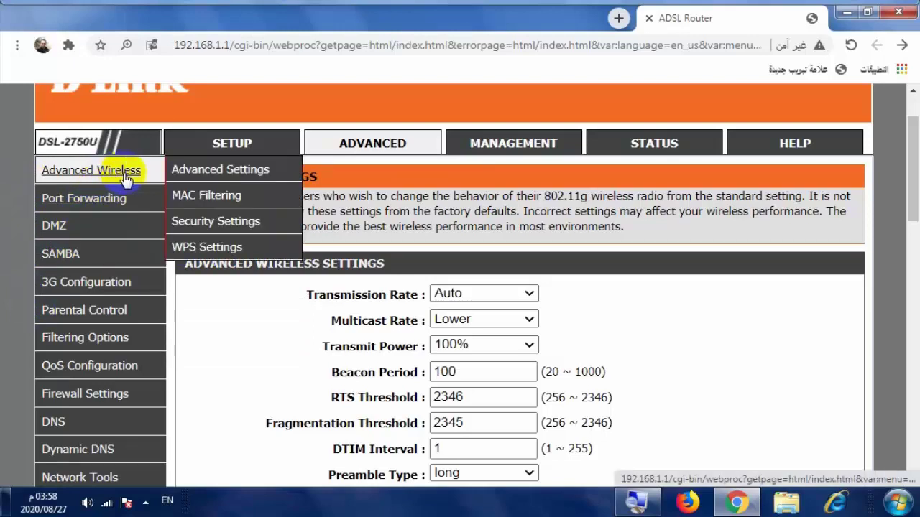
click(230, 205)
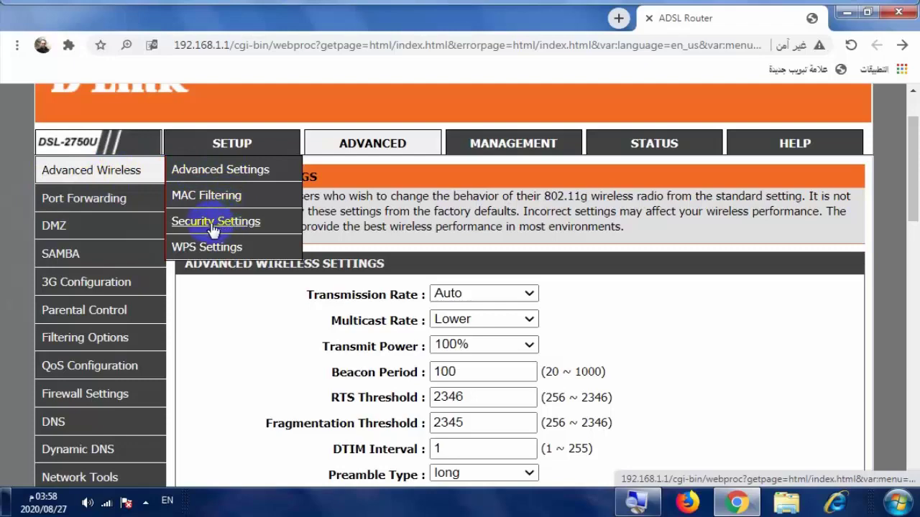
Step: On the Wireless Security page, select SSID D-Link GUEST1, which uses WPA2 only
click(219, 225)
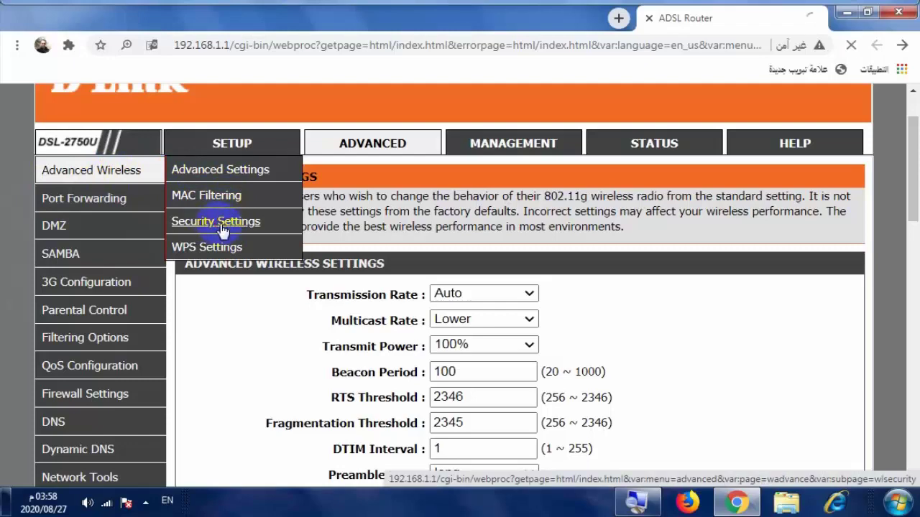
scroll(456, 316, down, 1)
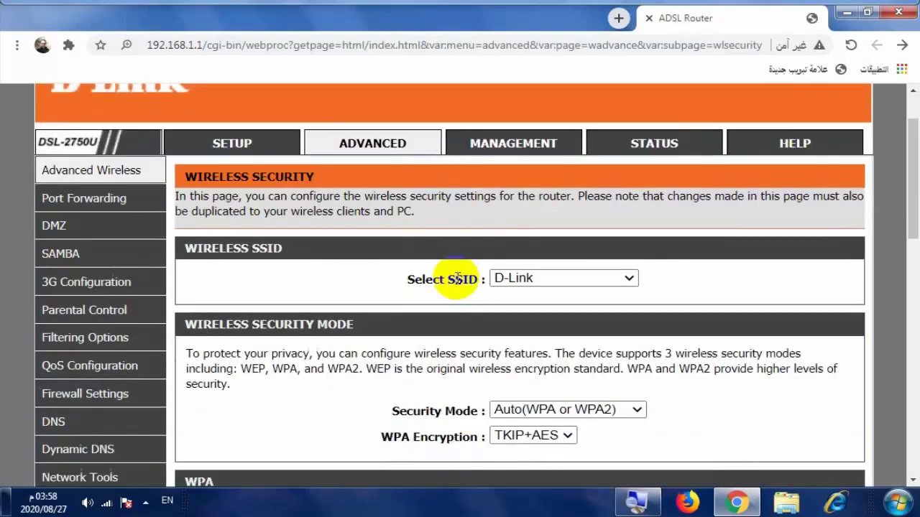
scroll(496, 321, down, 1)
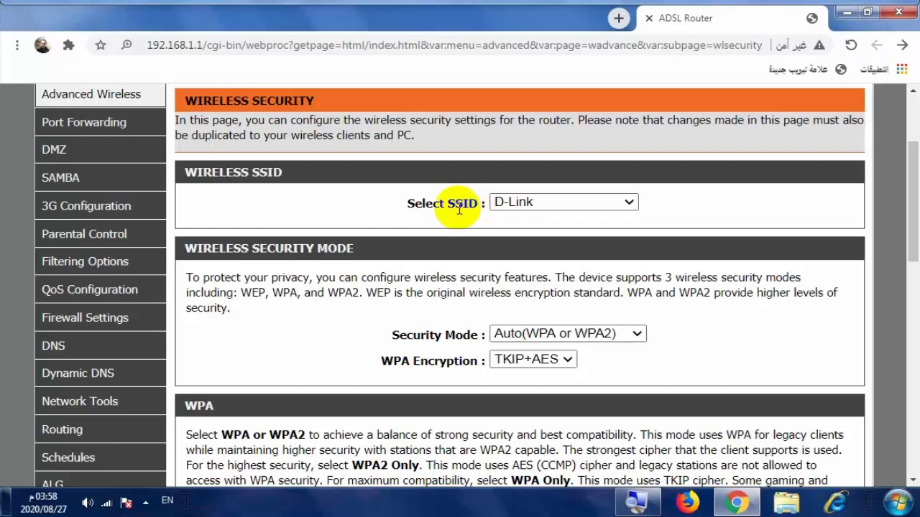
click(533, 203)
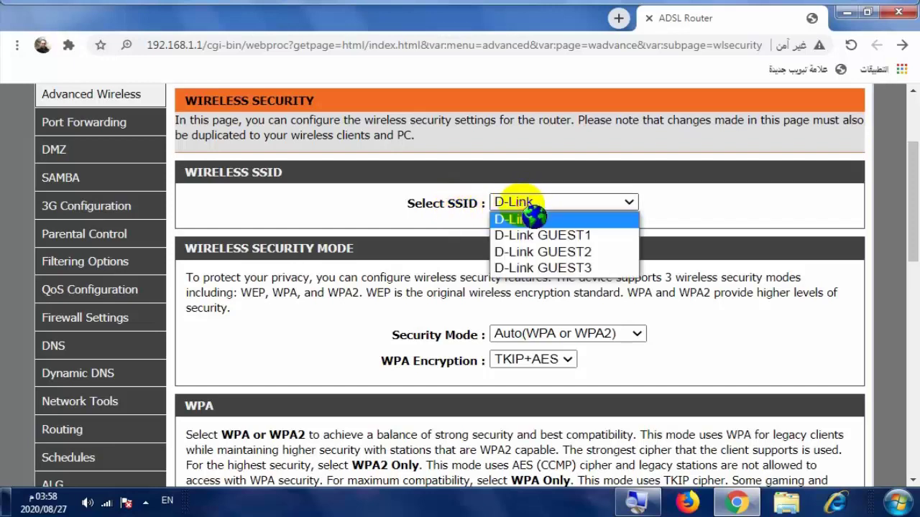
click(560, 236)
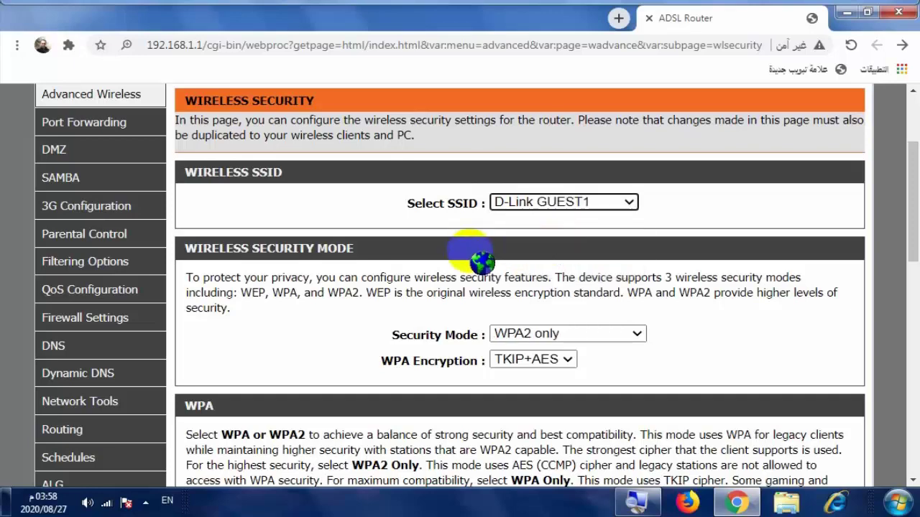
scroll(407, 261, down, 1)
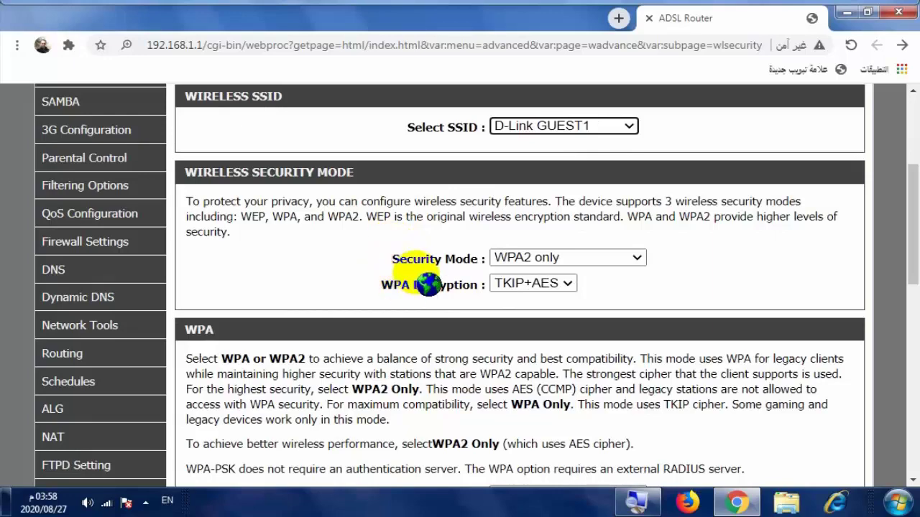
scroll(424, 280, down, 5)
scroll(431, 295, down, 3)
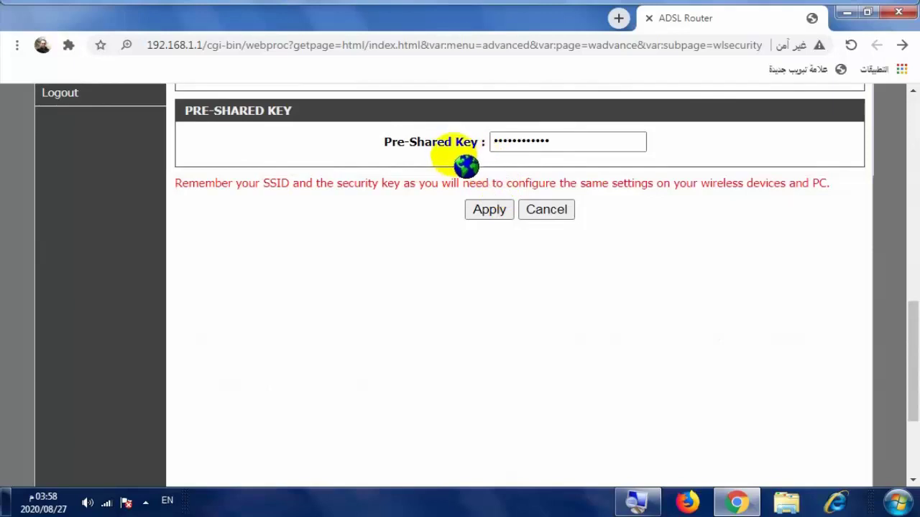
scroll(463, 273, up, 1)
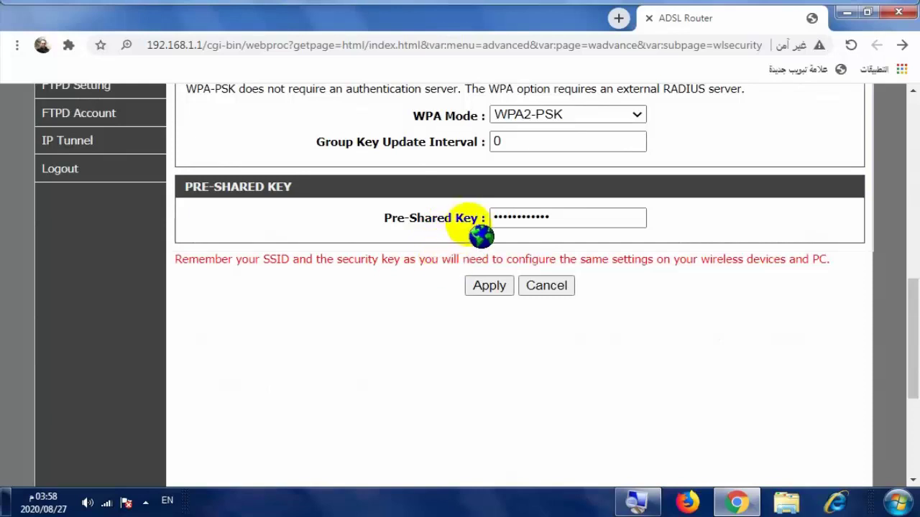
Step: Replace the D-Link GUEST1 pre-shared key with a new key and apply the security settings
click(518, 221)
double_click(517, 220)
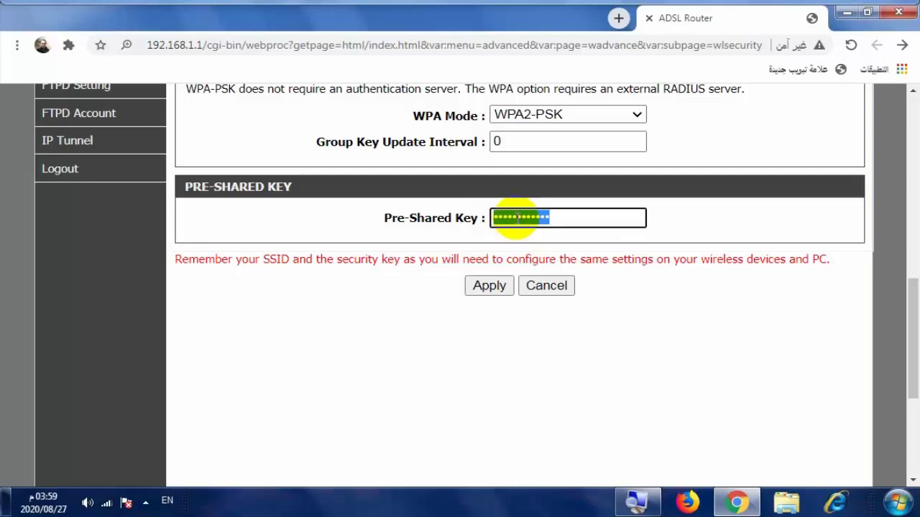
text(1)
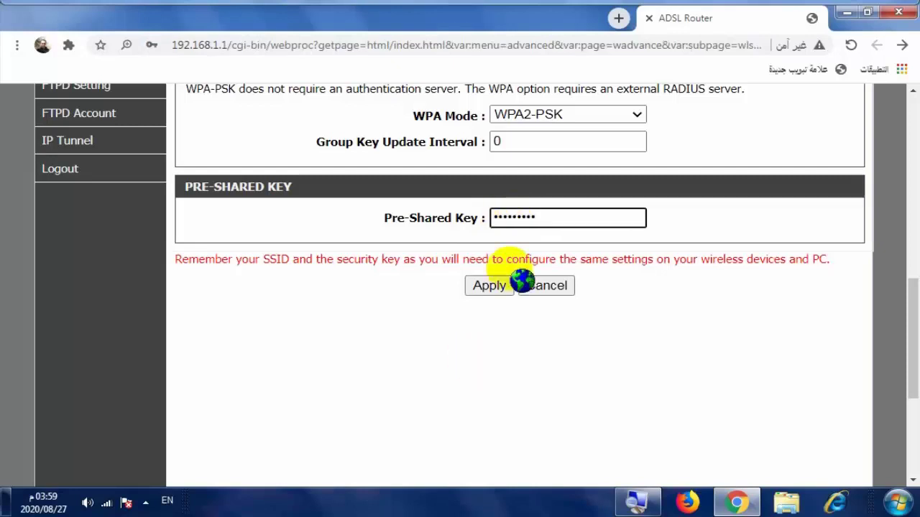
click(491, 286)
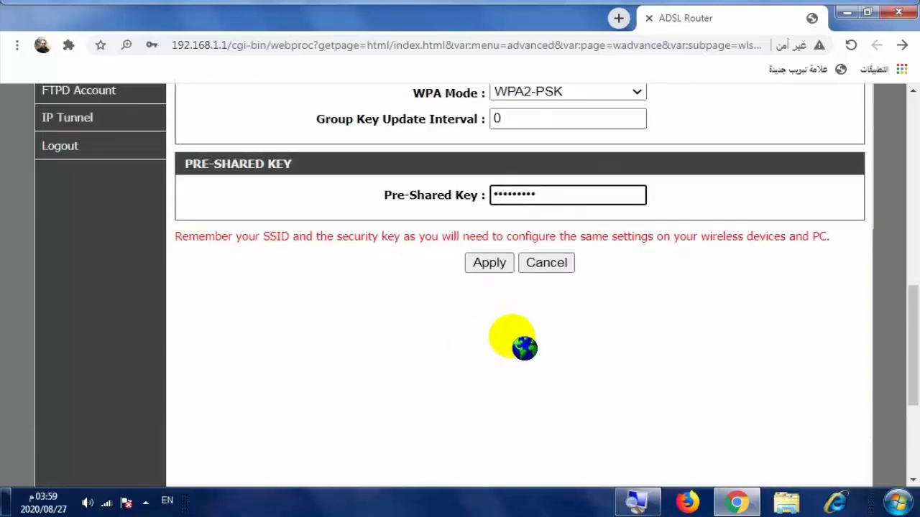
scroll(550, 338, down, 1)
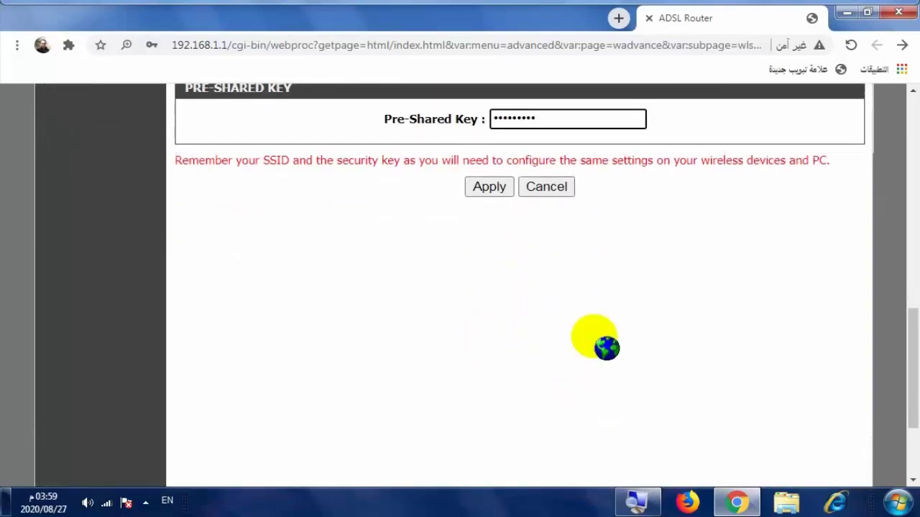
scroll(606, 347, down, 1)
scroll(606, 352, up, 1)
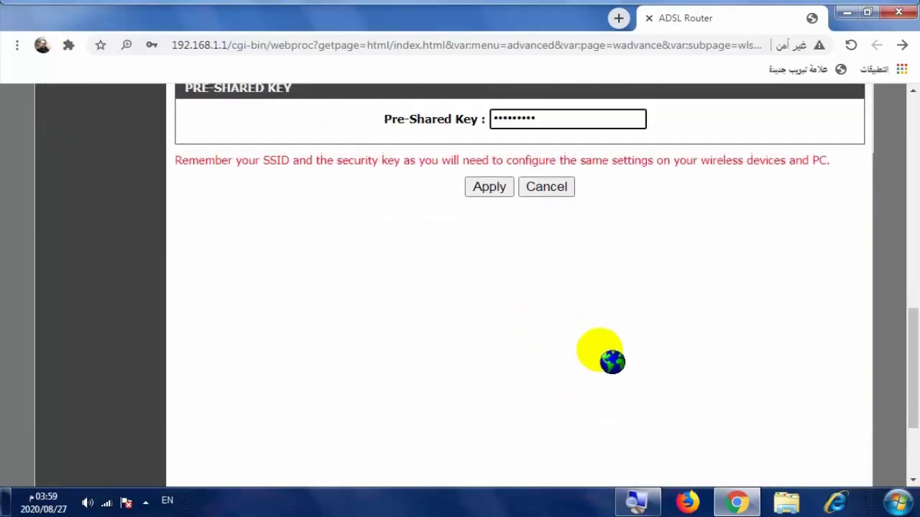
scroll(606, 352, up, 1)
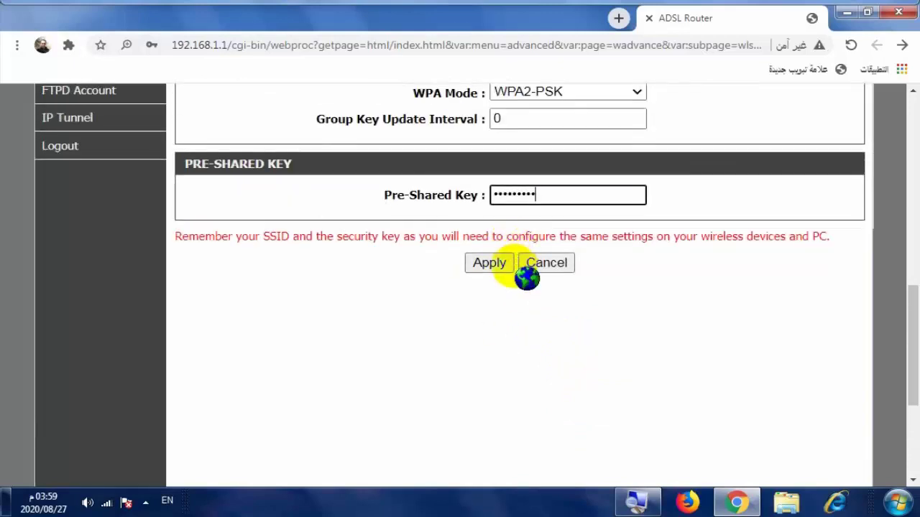
click(491, 264)
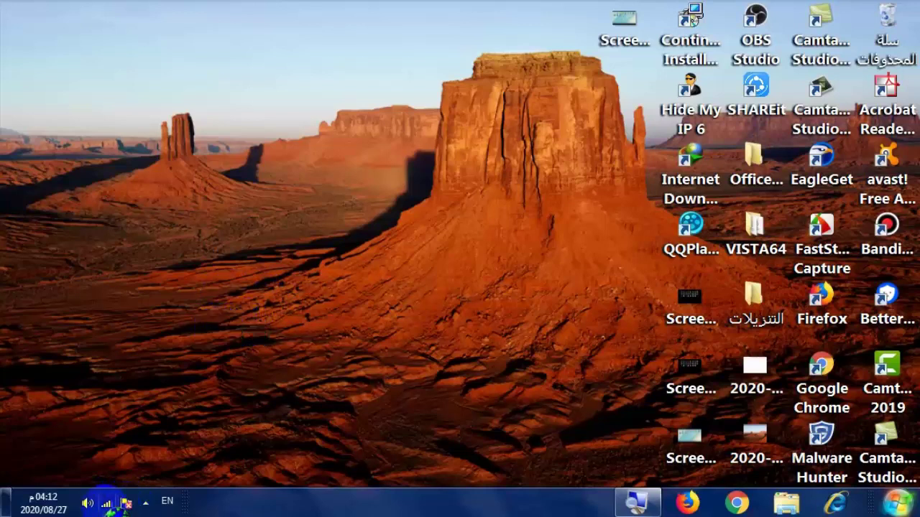
Step: Connect Windows to the D-Link GUEST1 network from the system tray wireless list
click(107, 503)
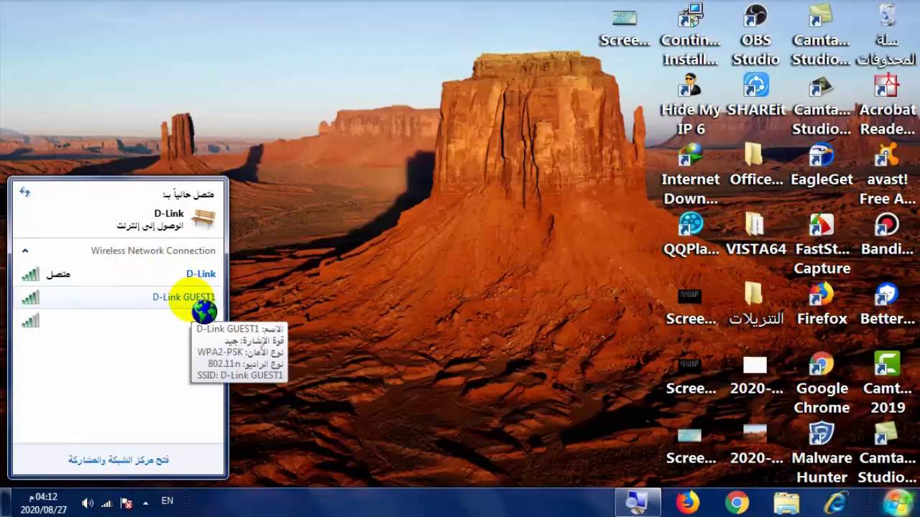
click(204, 309)
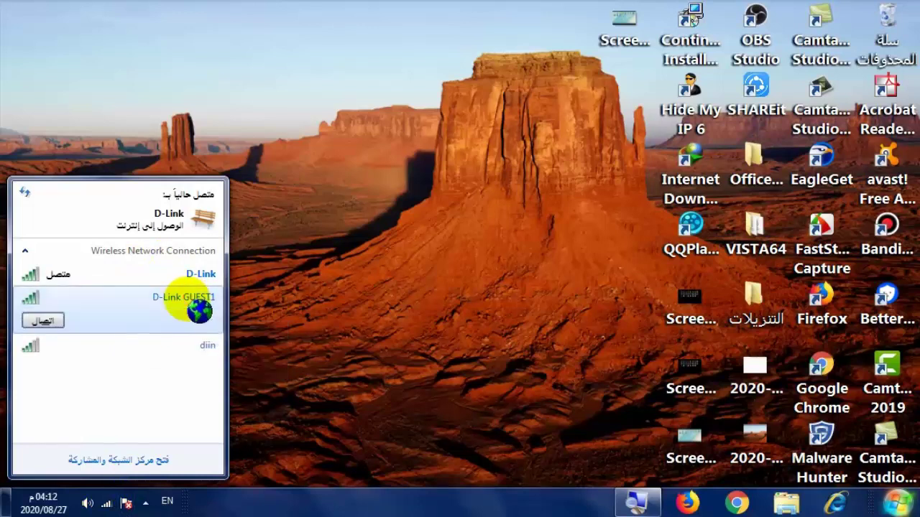
click(45, 321)
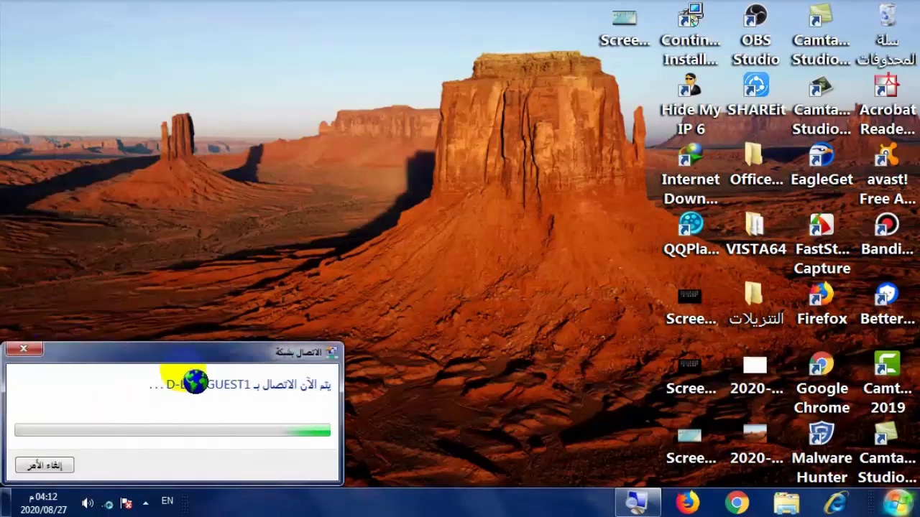